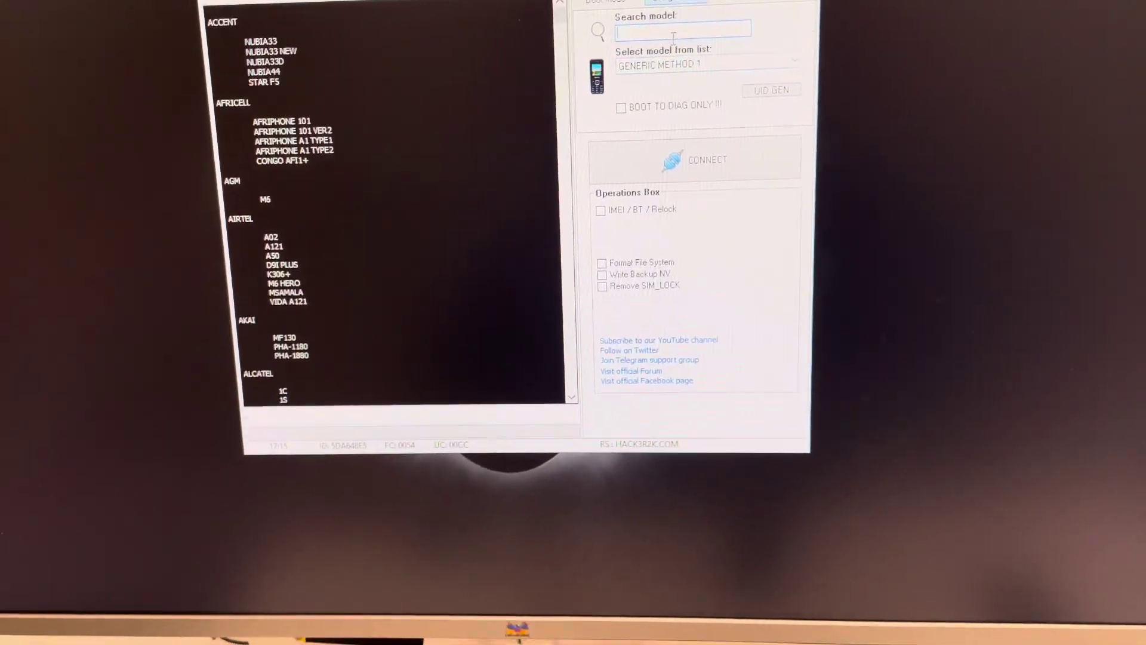
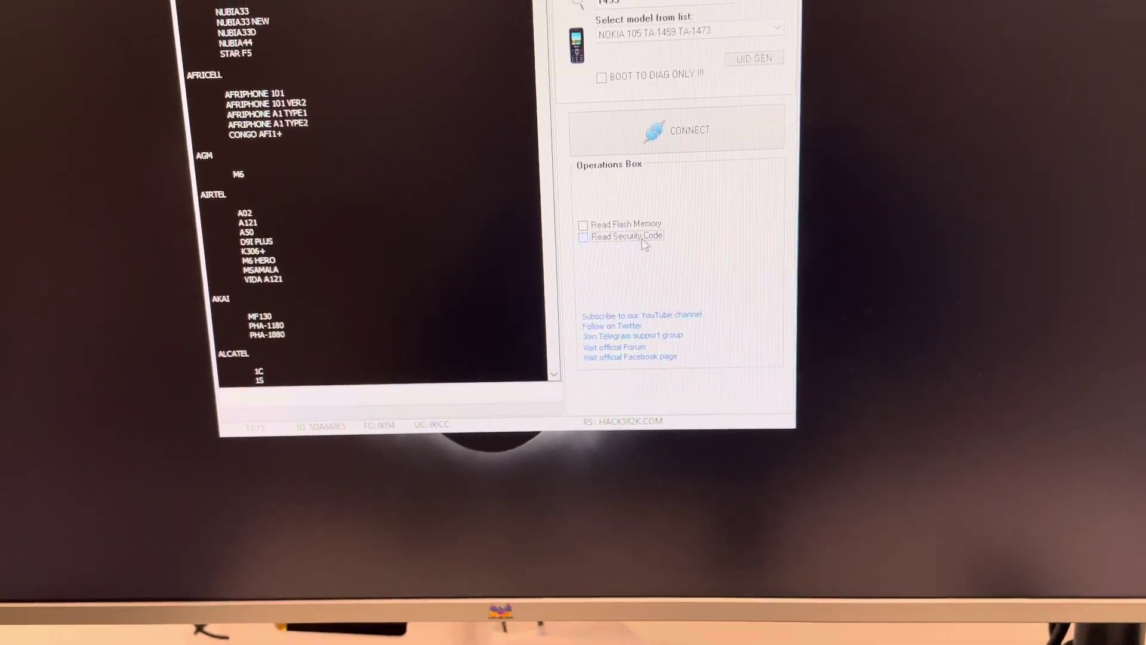
- Enable Read Security Code for the Nokia 105 TA-1459 and start connecting to the phone
{"action": "left_click", "coordinate": [571, 226]}
{"action": "left_click", "coordinate": [700, 171]}
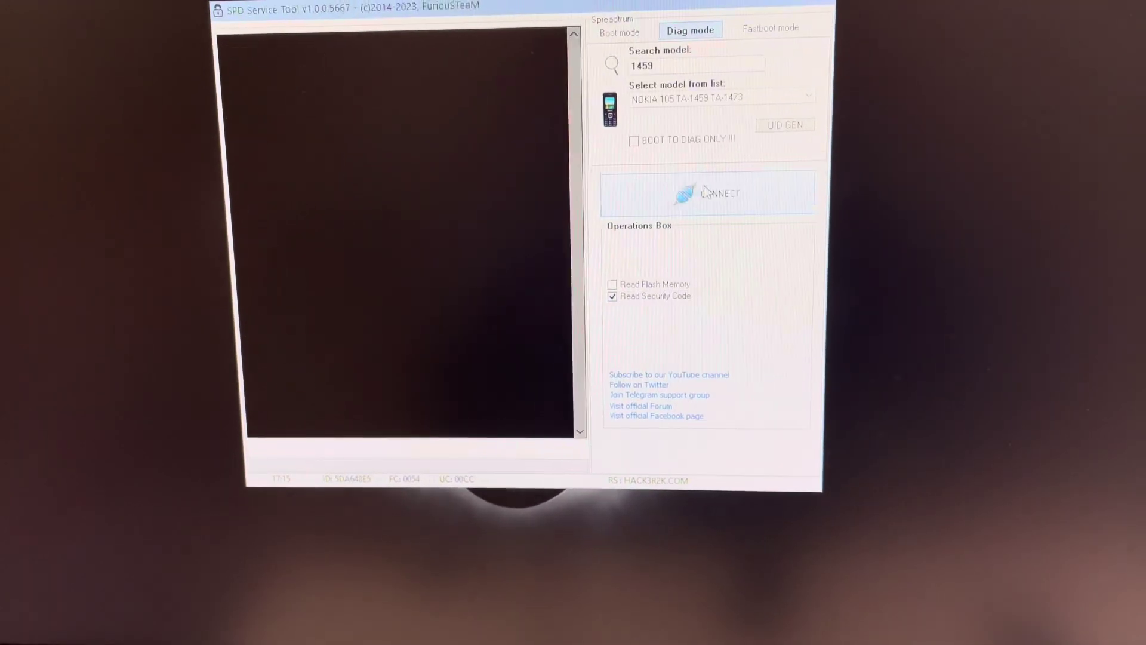